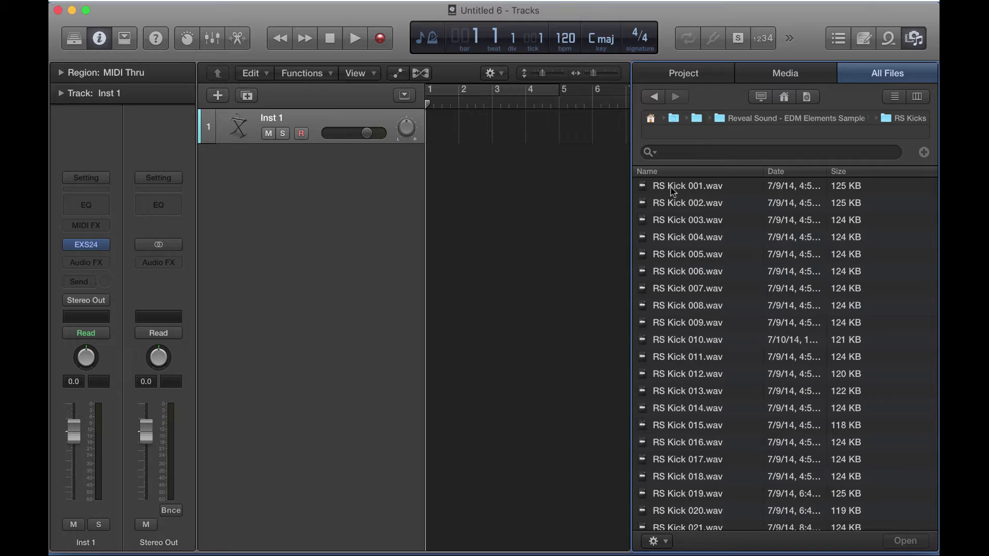
Import RS Kick 001.wav as a new audio track and copy its region once
{"action": "left_click_drag", "start_coordinate": [674, 192], "coordinate": [435, 167]}
{"action": "key", "text": "super+Right"}
{"action": "key", "text": "super+Right"}
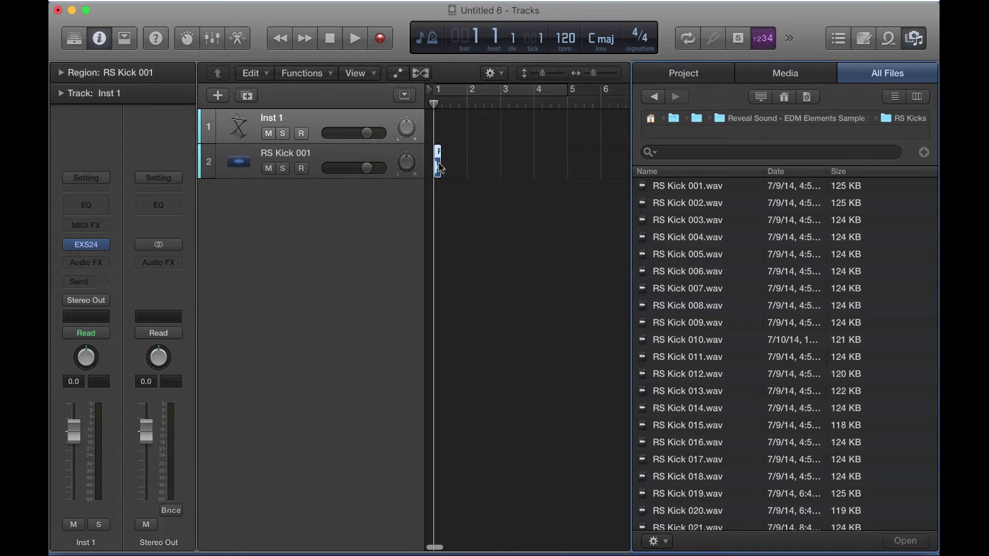
{"action": "left_click_drag", "start_coordinate": [440, 165], "coordinate": [548, 164]}
{"action": "left_click", "coordinate": [447, 162], "text": "shift"}
{"action": "left_click", "coordinate": [470, 162], "text": "shift"}
Duplicate the kick regions to four, then eight, extending the pattern toward bar 5
{"action": "left_click", "coordinate": [444, 162], "text": "shift"}
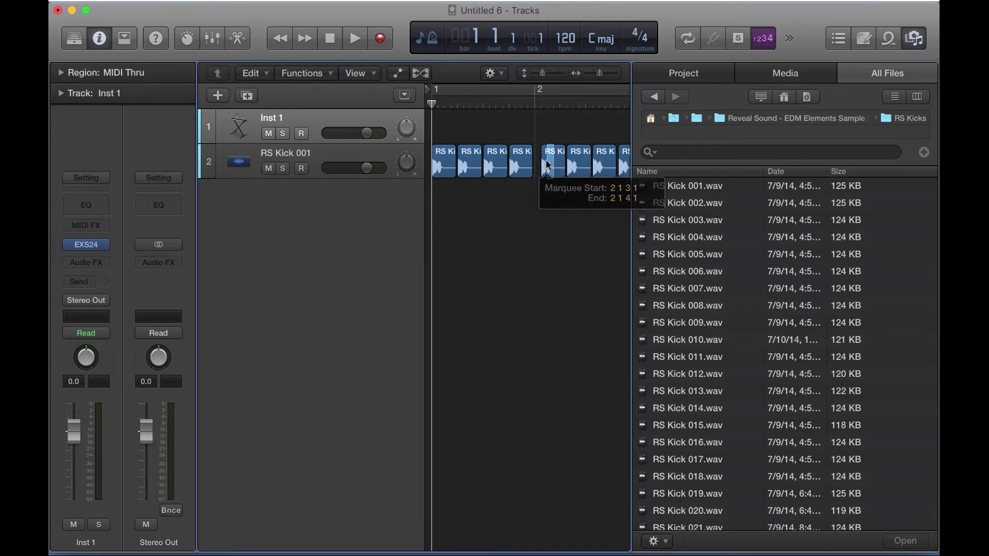
{"action": "key", "text": "super+z"}
{"action": "key", "text": "super+z"}
{"action": "left_click", "coordinate": [444, 161], "text": "shift"}
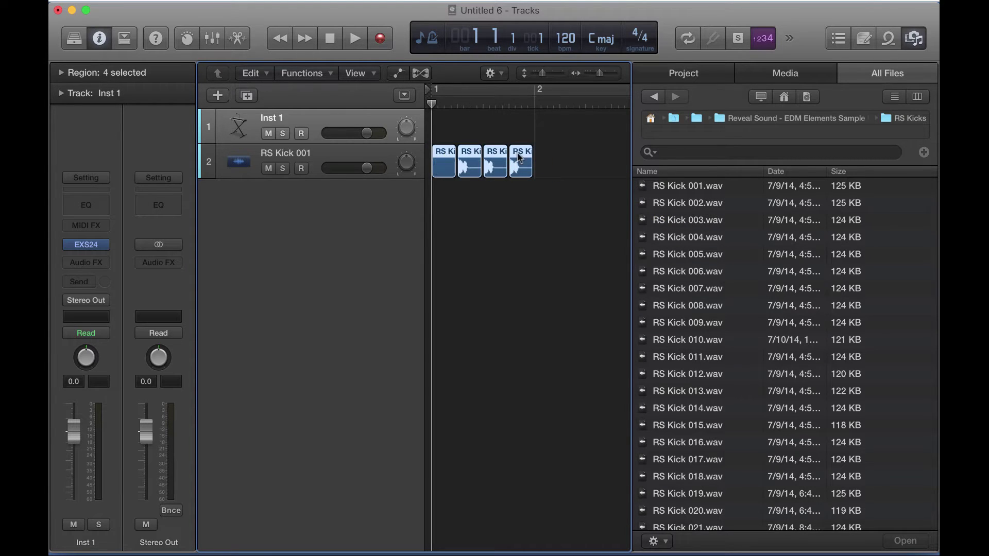
{"action": "left_click_drag", "start_coordinate": [446, 160], "coordinate": [549, 158]}
{"action": "scroll", "coordinate": [494, 162], "scroll_direction": "down", "scroll_amount": 3}
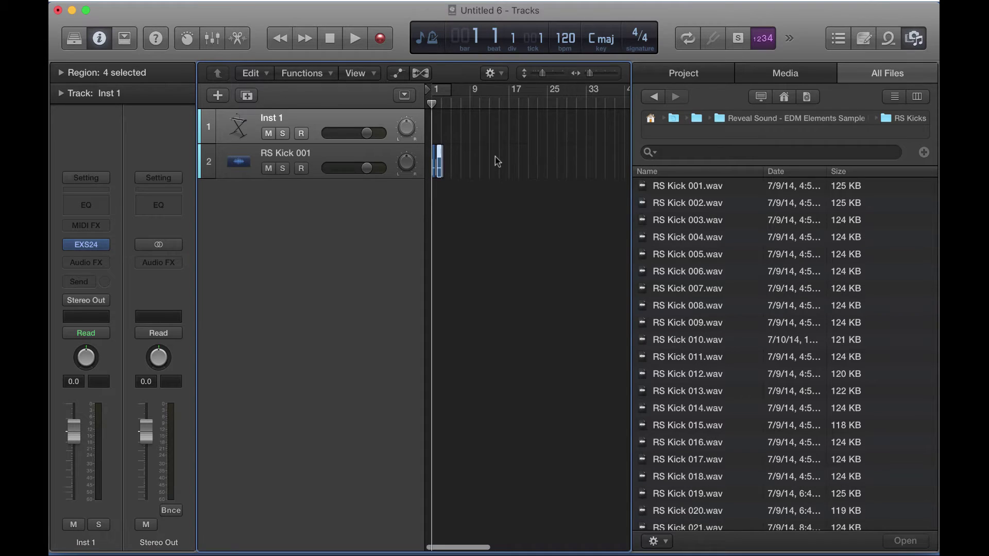
{"action": "scroll", "coordinate": [495, 157], "scroll_direction": "up", "scroll_amount": 2}
{"action": "key", "text": "super+a"}
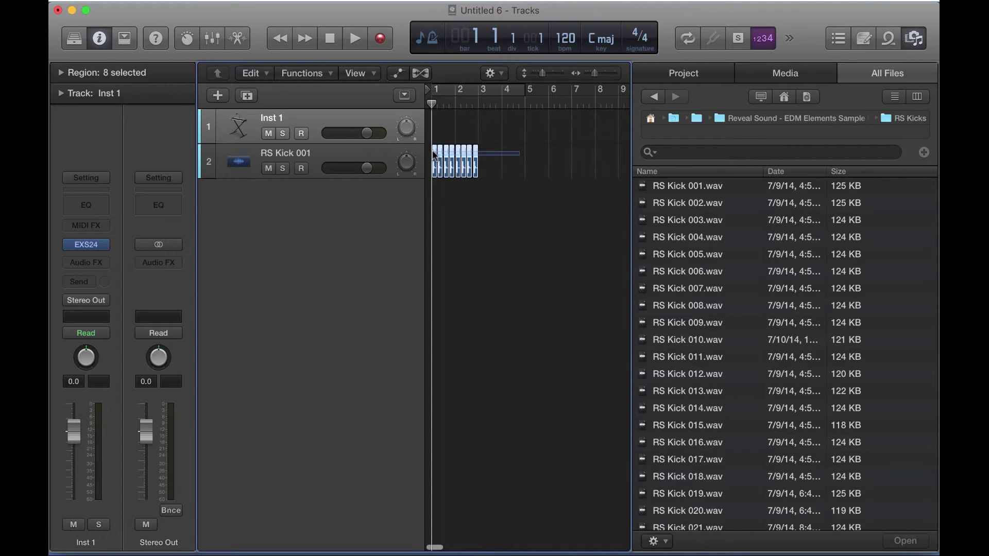
{"action": "mouse_move", "coordinate": [432, 149]}
{"action": "left_mouse_down"}
{"action": "mouse_move", "coordinate": [478, 154]}
{"action": "mouse_move", "coordinate": [431, 155]}
{"action": "left_mouse_up"}
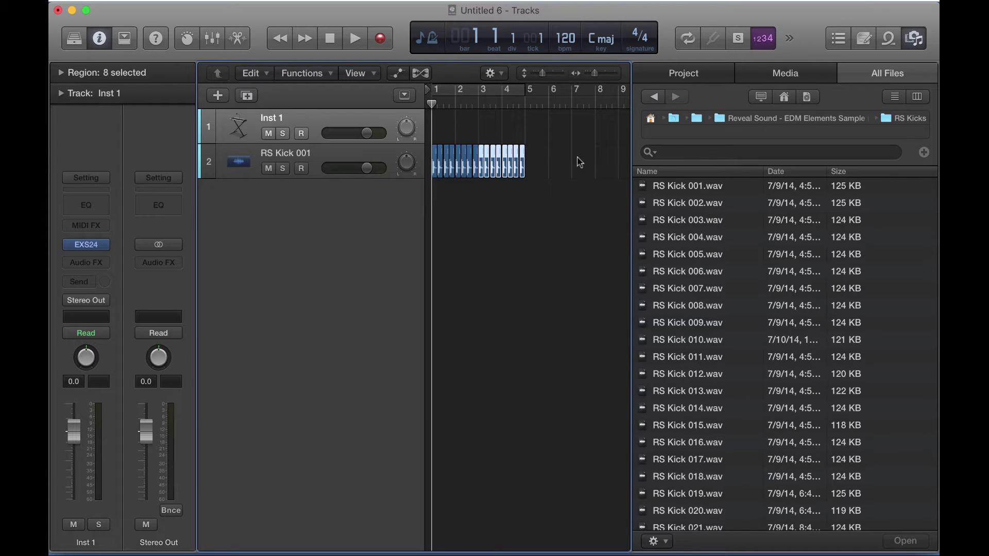
Marquee-select the sixteen kick regions spanning bar 1 to bar 5
{"action": "left_click_drag", "start_coordinate": [579, 162], "coordinate": [433, 164]}
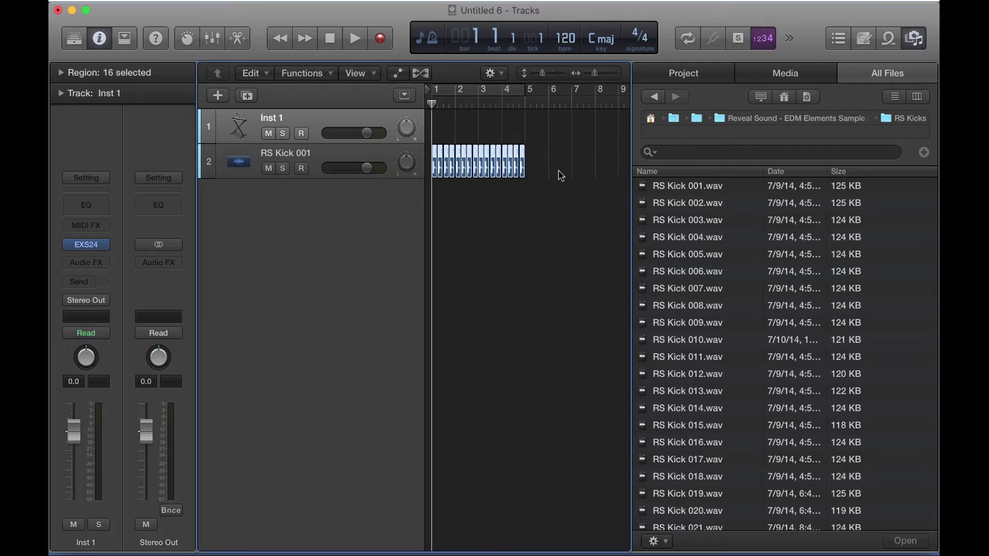
Remove the kick regions and the RS Kick 001 audio track
{"action": "key", "text": "super+z"}
{"action": "key", "text": "super+z"}
{"action": "key", "text": "super+z"}
{"action": "key", "text": "super+z"}
{"action": "key", "text": "super+z"}
{"action": "key", "text": "super+z"}
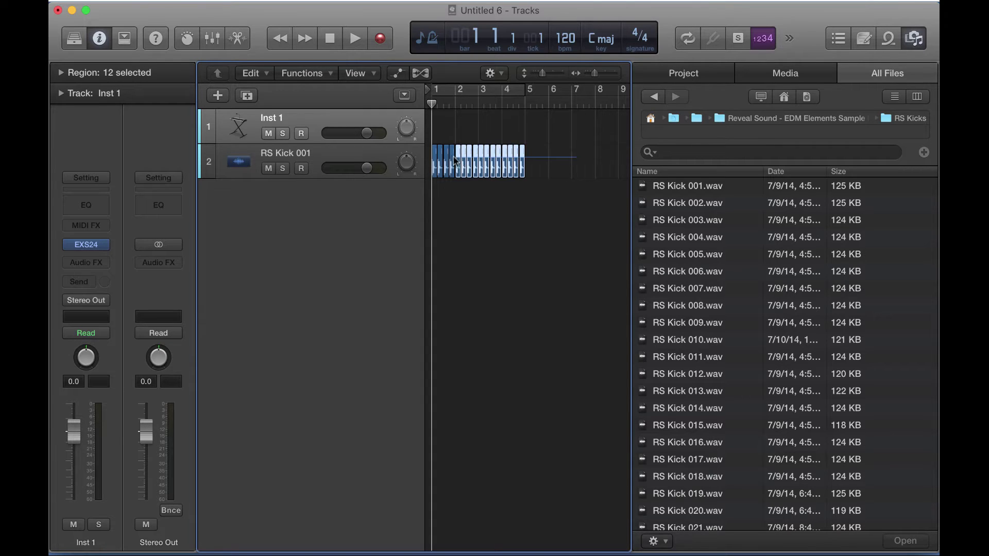
{"action": "left_click", "coordinate": [303, 154]}
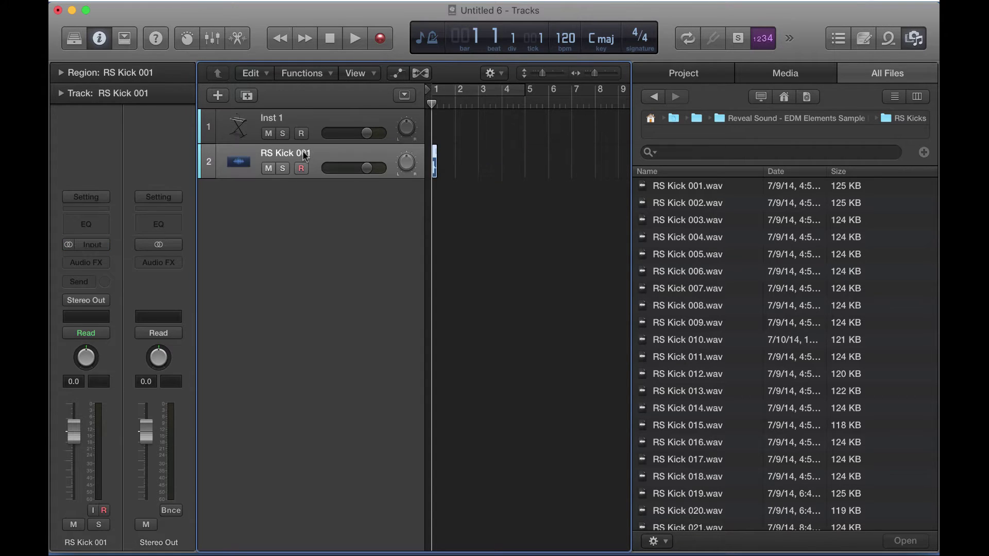
{"action": "key", "text": "super+z"}
{"action": "key", "text": "super+z"}
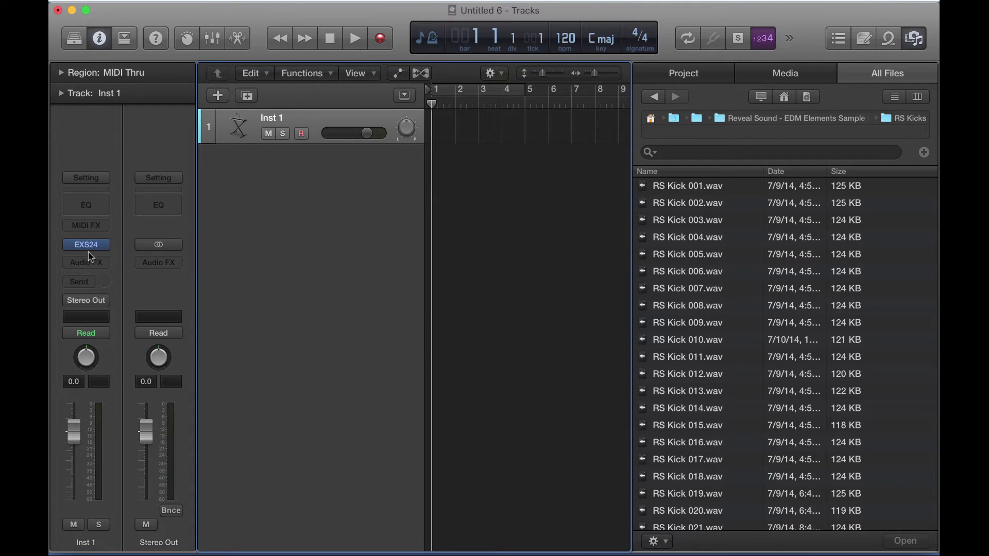
Create an empty MIDI region on Inst 1 and draw C1 notes on all four beats
{"action": "right_click", "coordinate": [443, 125]}
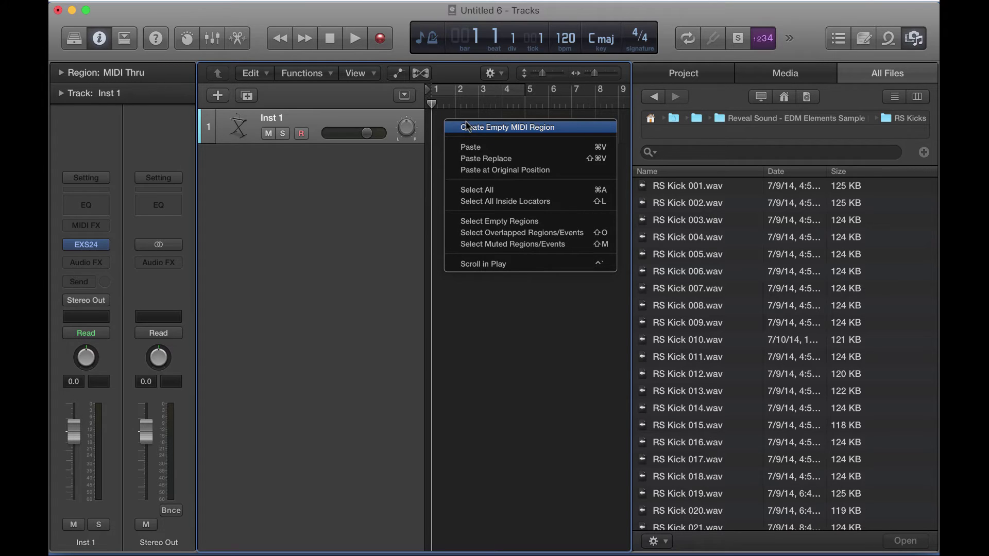
{"action": "left_click", "coordinate": [467, 126]}
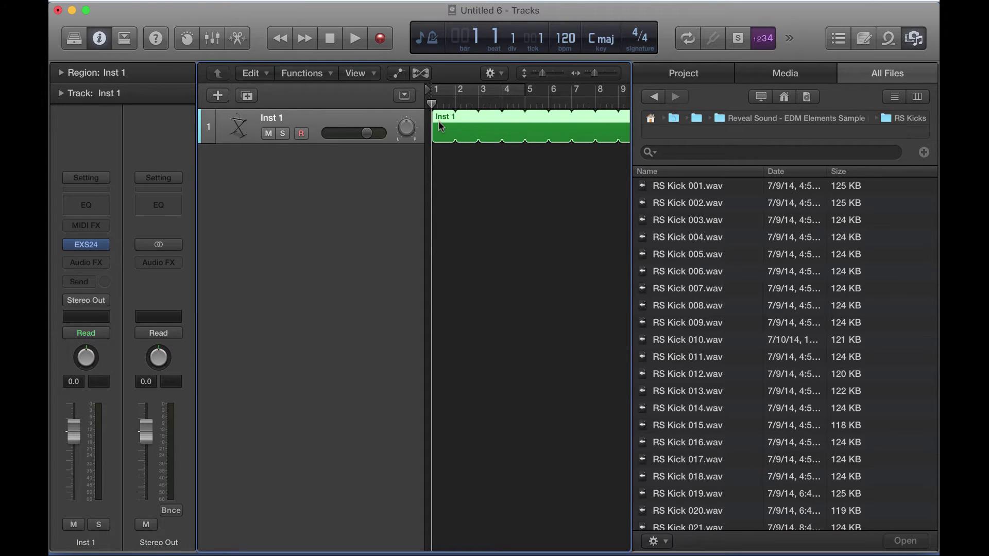
{"action": "double_click", "coordinate": [441, 127]}
{"action": "left_click_drag", "start_coordinate": [426, 388], "coordinate": [432, 172]}
{"action": "left_click", "coordinate": [405, 420]}
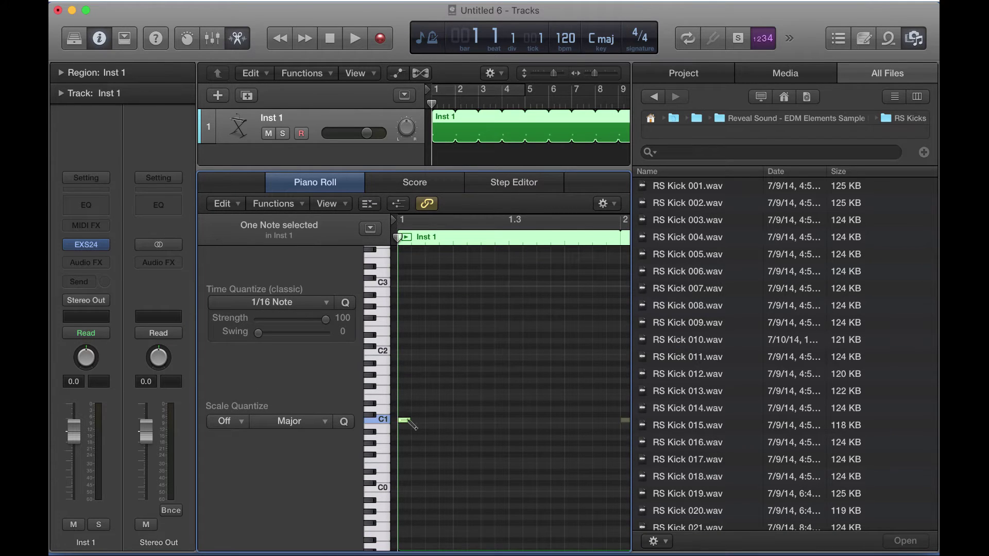
{"action": "left_click", "coordinate": [460, 421]}
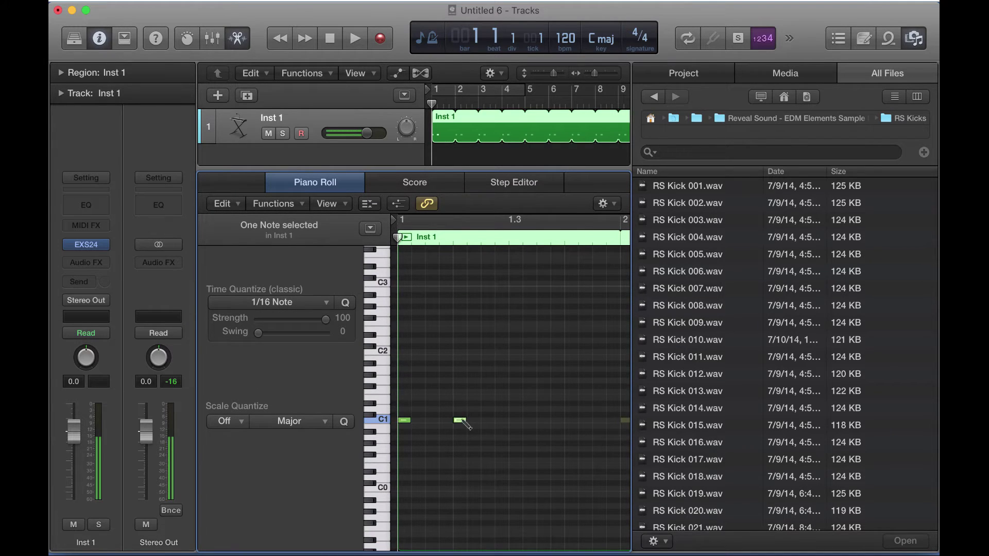
{"action": "left_click", "coordinate": [515, 420]}
{"action": "left_click", "coordinate": [571, 420]}
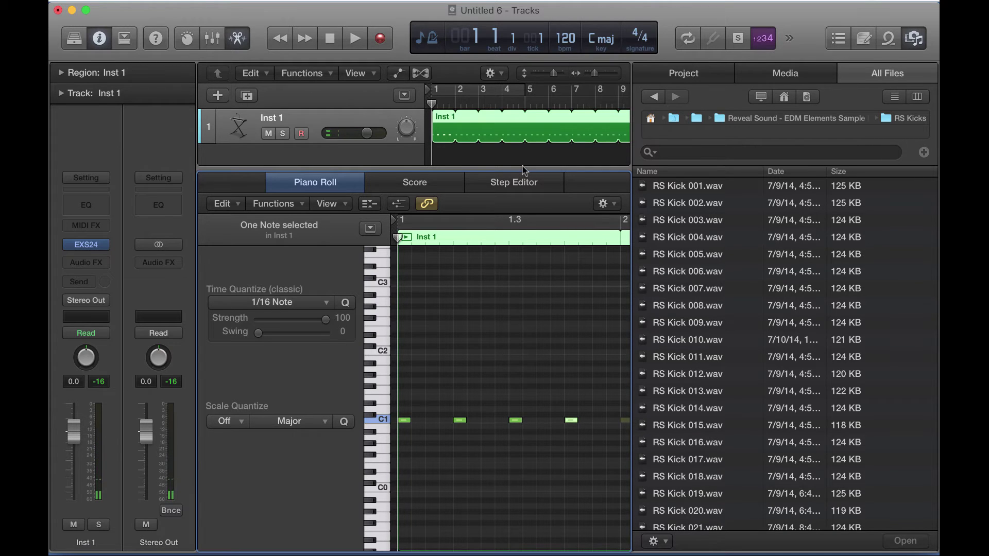
{"action": "key", "text": "p"}
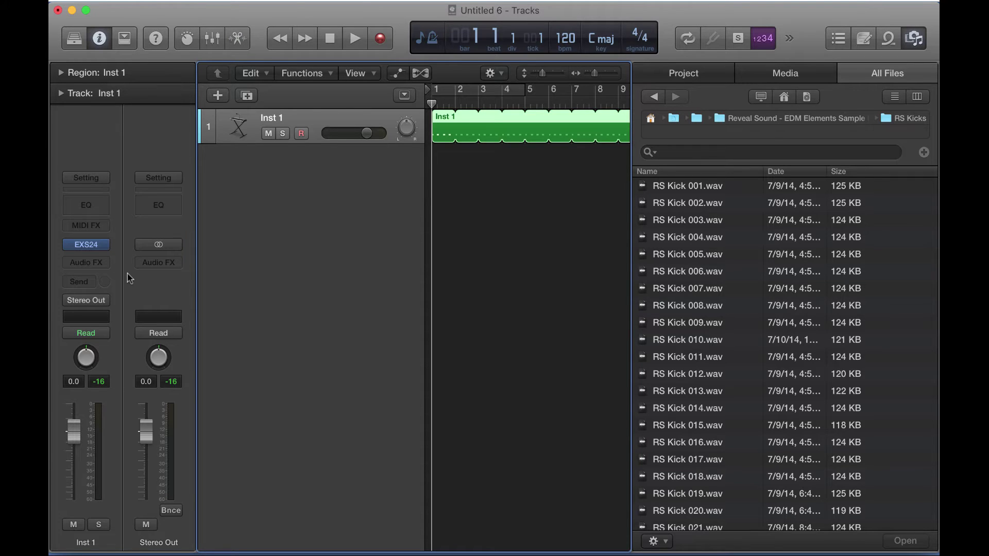
Open the EXS24 instrument editor and position it beside the file browser
{"action": "left_click", "coordinate": [89, 245]}
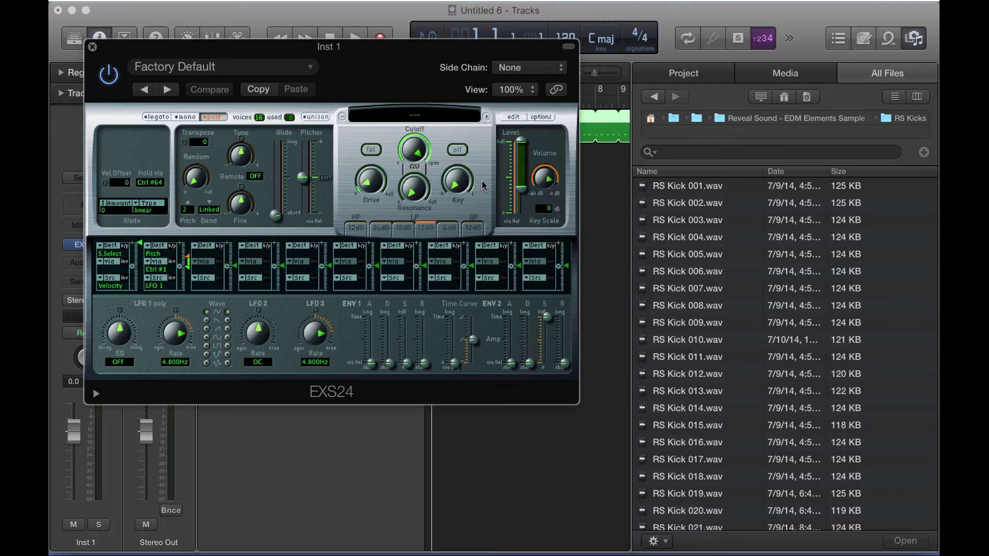
{"action": "left_click", "coordinate": [512, 118]}
{"action": "left_click_drag", "start_coordinate": [608, 11], "coordinate": [514, 9]}
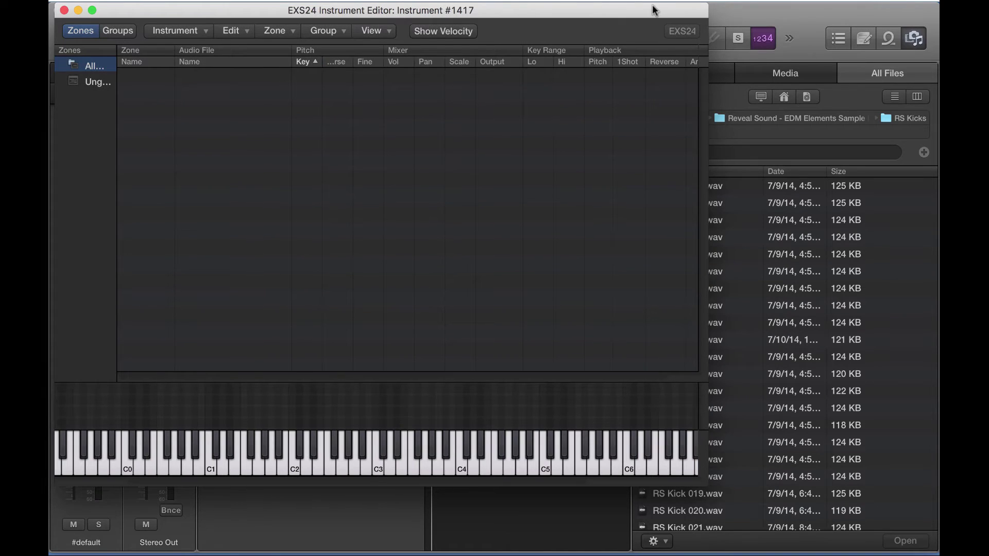
{"action": "left_click_drag", "start_coordinate": [654, 9], "coordinate": [529, 7]}
{"action": "left_click", "coordinate": [915, 45]}
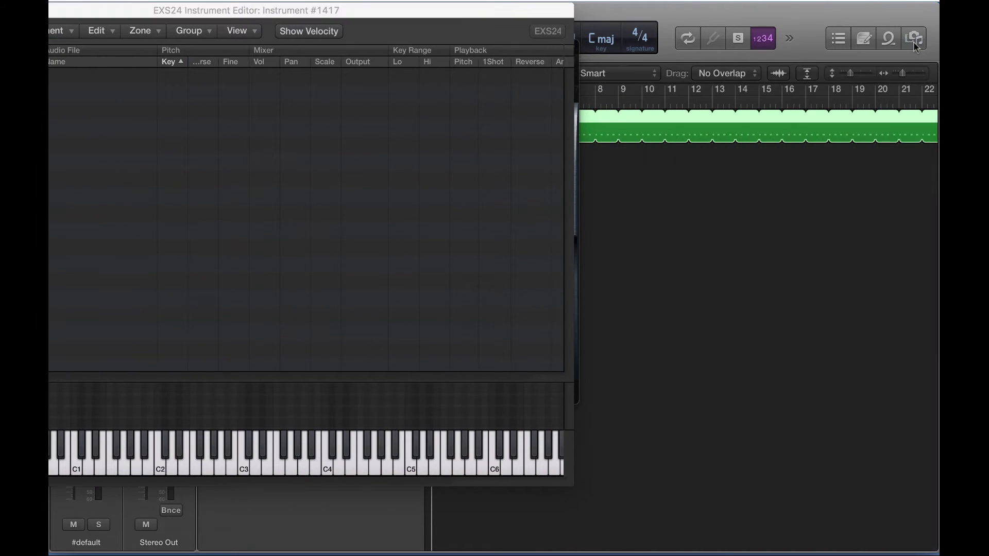
{"action": "left_click", "coordinate": [915, 45]}
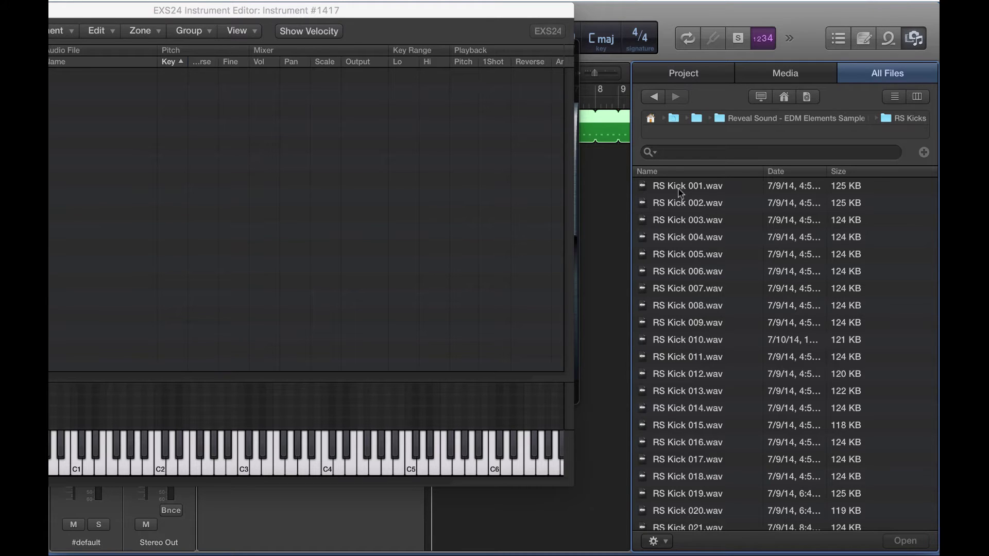
Browse the RS Kicks folder and select RS Kick 001.wav
{"action": "scroll", "coordinate": [729, 247], "scroll_direction": "down", "scroll_amount": 5}
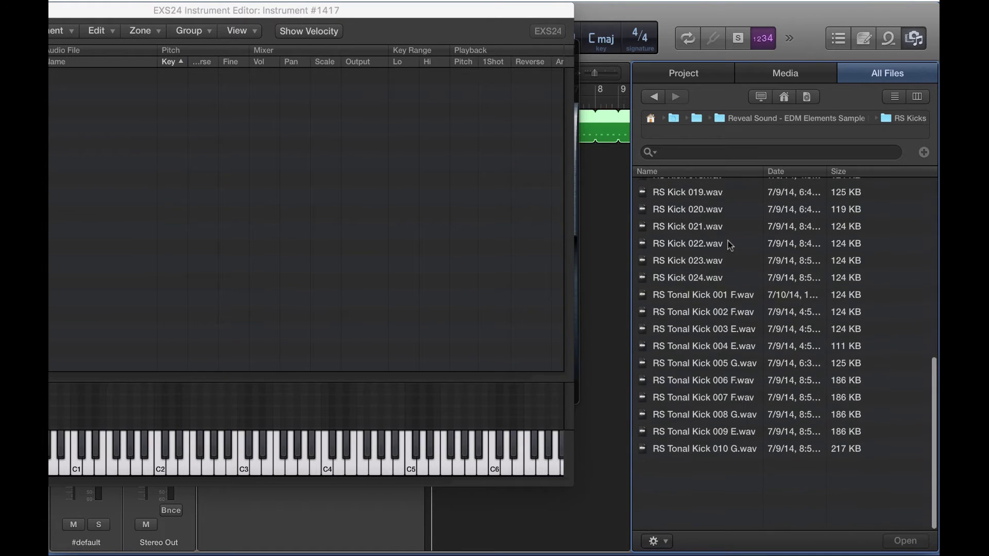
{"action": "scroll", "coordinate": [728, 247], "scroll_direction": "up", "scroll_amount": 6}
{"action": "scroll", "coordinate": [730, 245], "scroll_direction": "down", "scroll_amount": 5}
{"action": "scroll", "coordinate": [730, 246], "scroll_direction": "up", "scroll_amount": 6}
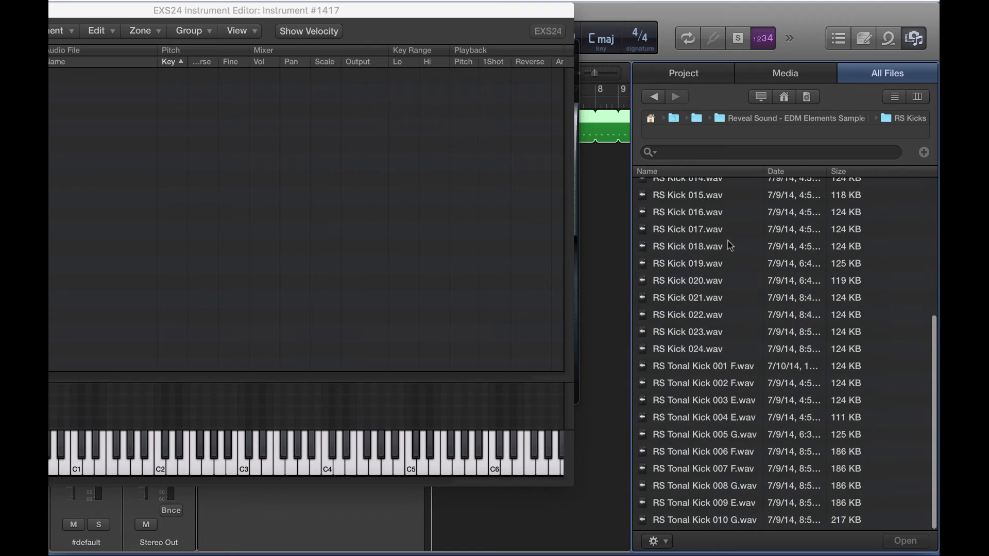
{"action": "scroll", "coordinate": [730, 246], "scroll_direction": "down", "scroll_amount": 5}
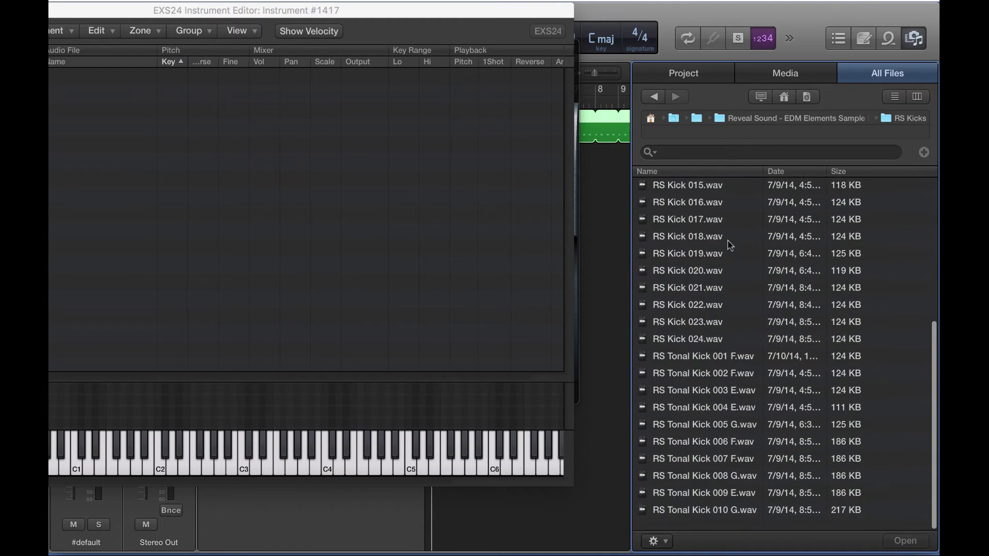
{"action": "scroll", "coordinate": [731, 246], "scroll_direction": "up", "scroll_amount": 6}
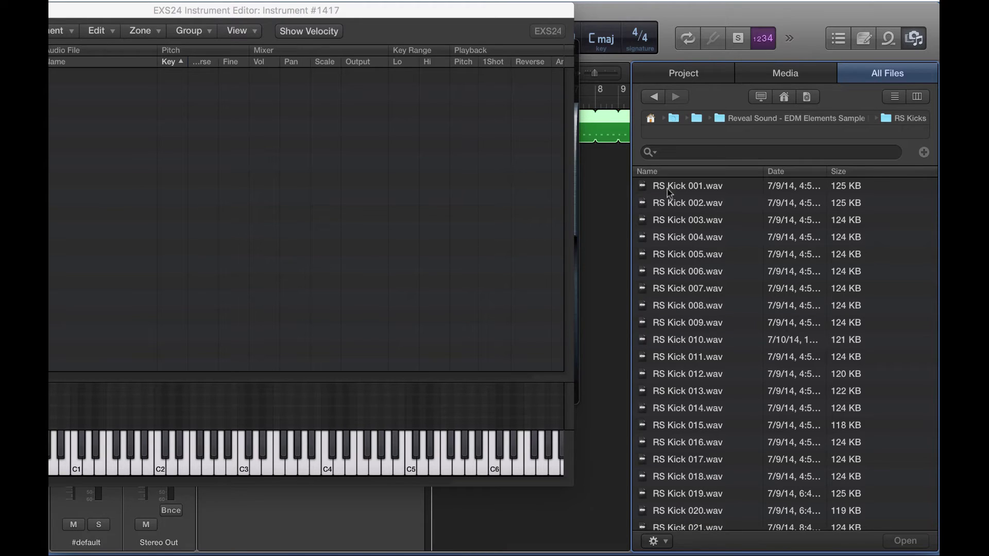
{"action": "scroll", "coordinate": [728, 222], "scroll_direction": "down", "scroll_amount": 5}
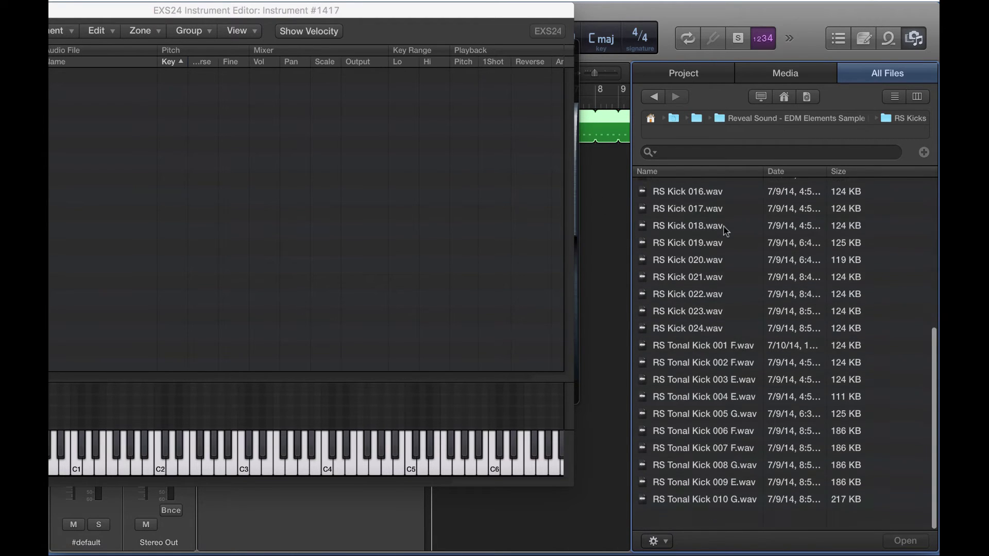
{"action": "scroll", "coordinate": [727, 229], "scroll_direction": "up", "scroll_amount": 5}
{"action": "scroll", "coordinate": [724, 230], "scroll_direction": "up", "scroll_amount": 1}
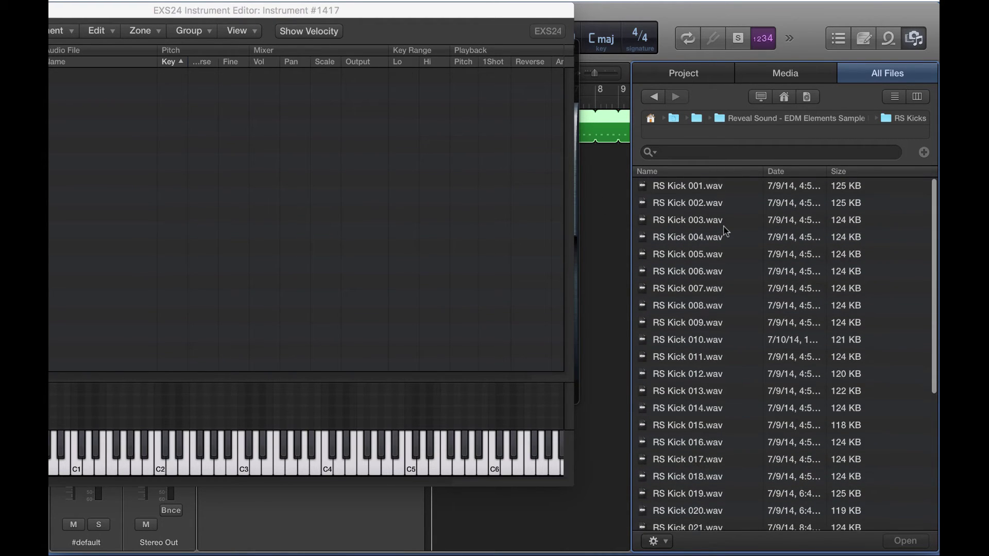
{"action": "left_click", "coordinate": [691, 189]}
{"action": "scroll", "coordinate": [696, 196], "scroll_direction": "down", "scroll_amount": 5}
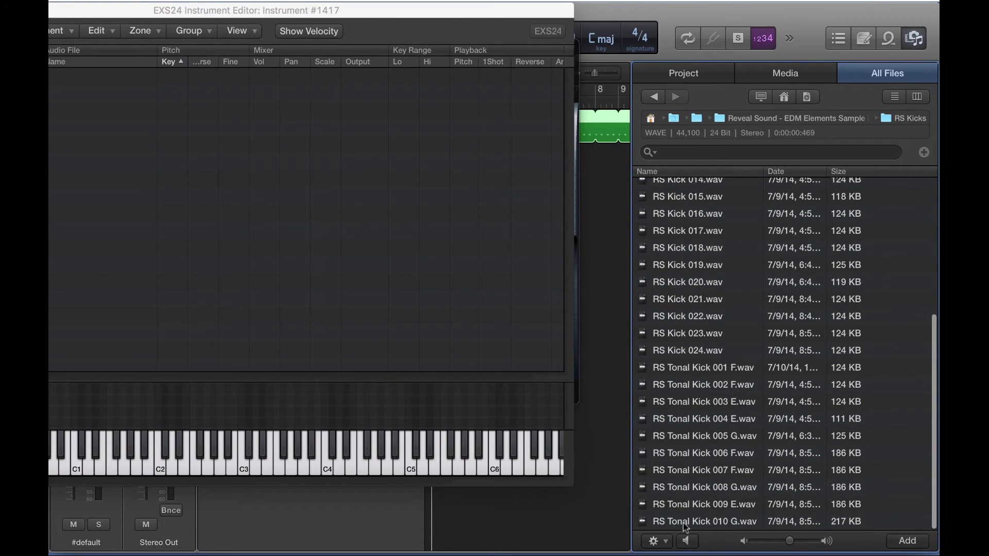
Map all 34 kick samples into EXS24 as contiguous width-1 zones starting at C1
{"action": "left_click", "coordinate": [685, 525], "text": "shift"}
{"action": "left_click_drag", "start_coordinate": [685, 526], "coordinate": [308, 258]}
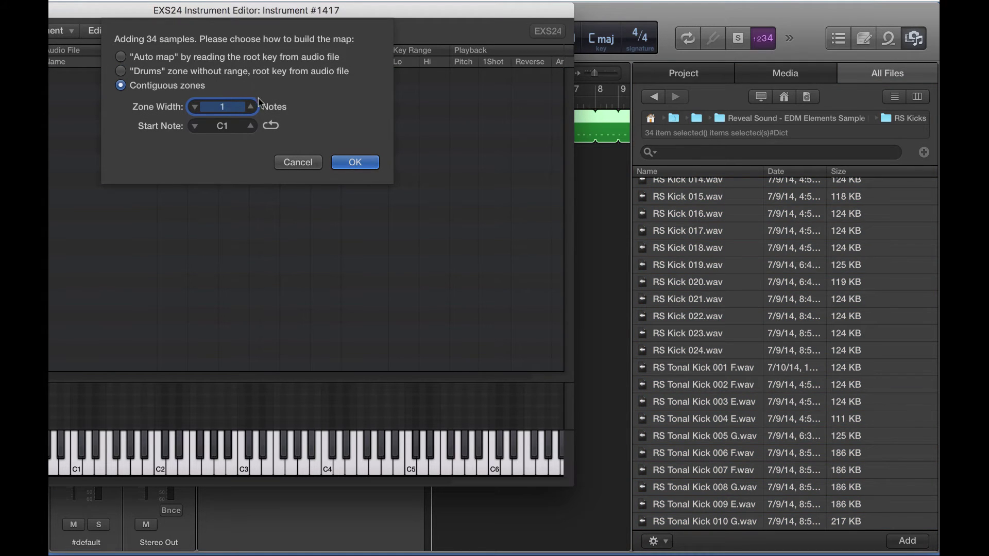
{"action": "left_click_drag", "start_coordinate": [178, 18], "coordinate": [372, 20]}
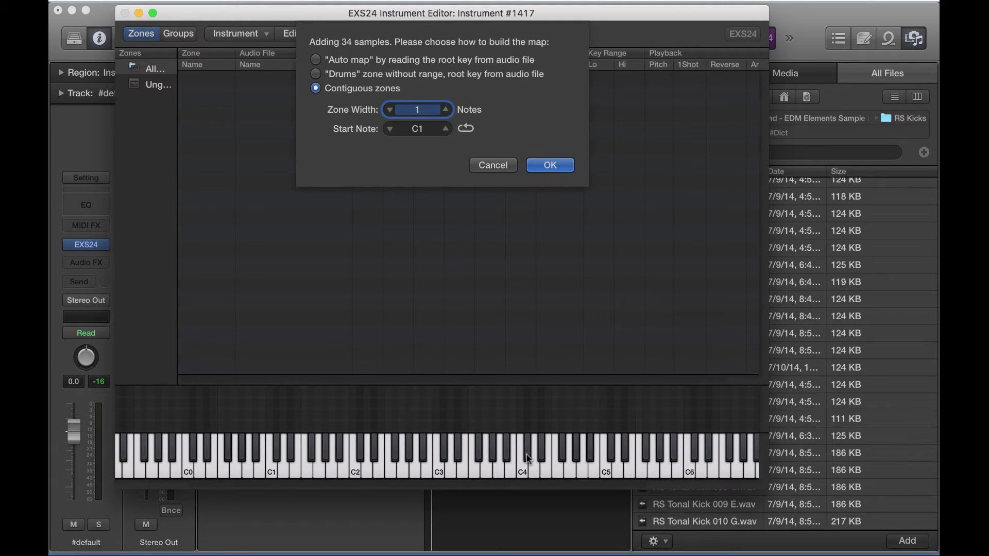
{"action": "left_click", "coordinate": [550, 165]}
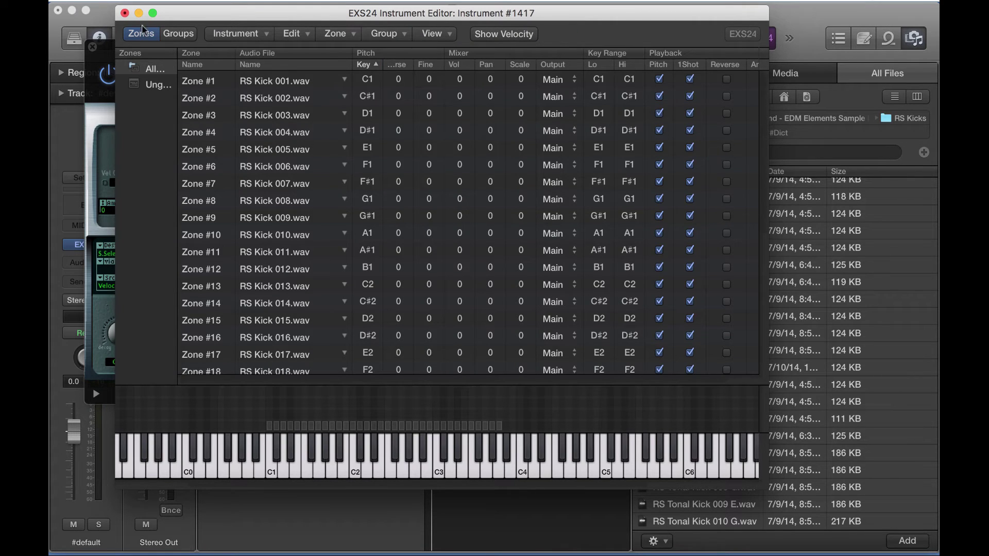
Save the new sampler instrument as 'KICK PACK 2'
{"action": "left_click", "coordinate": [124, 13]}
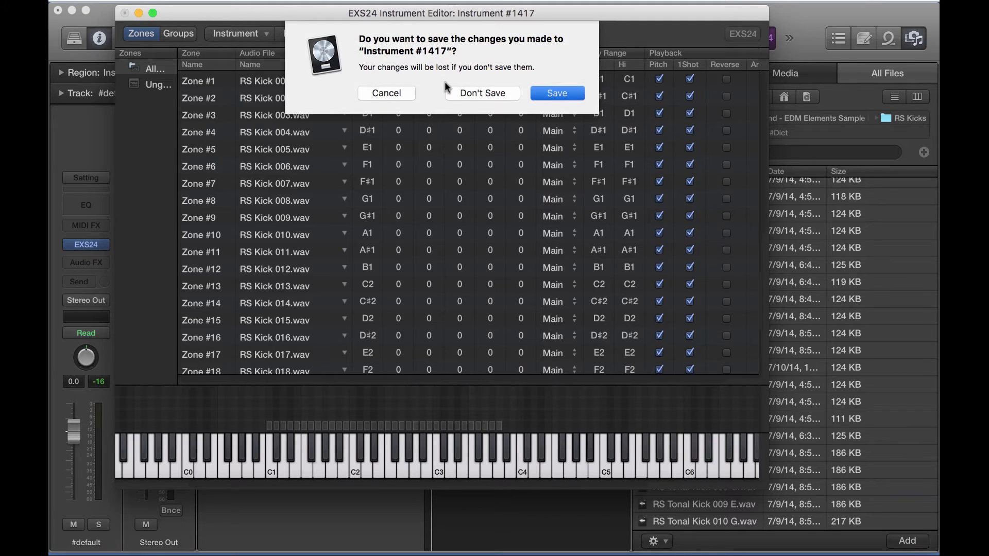
{"action": "key", "text": "Return"}
{"action": "type", "text": "KI"}
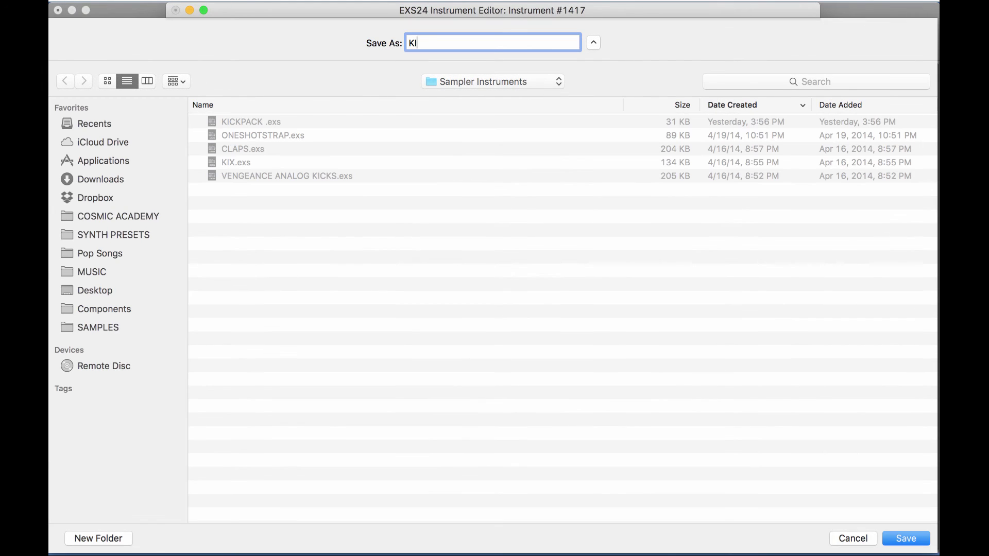
{"action": "type", "text": "CK PACK 2"}
{"action": "key", "text": "Return"}
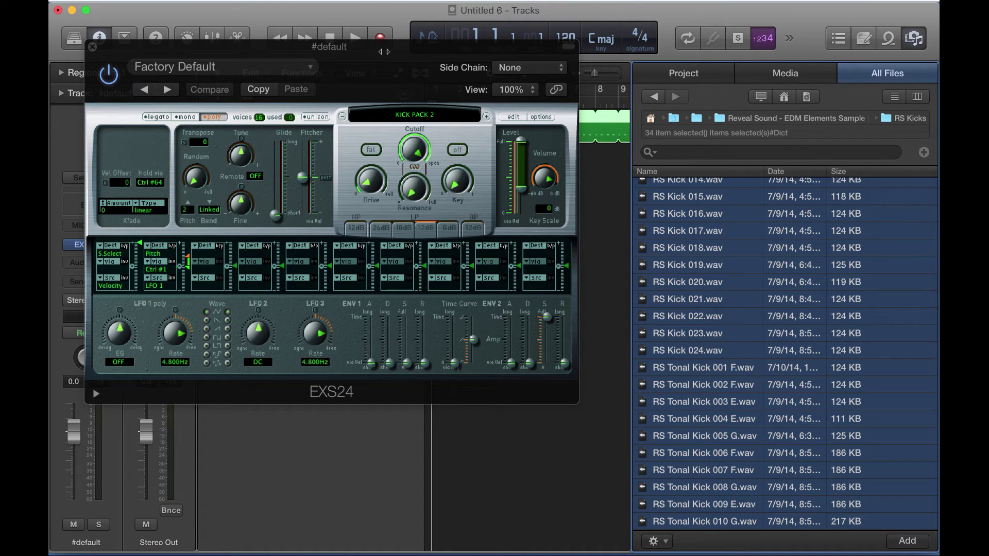
Close the EXS24 plugin window and hide the file browser
{"action": "left_click_drag", "start_coordinate": [335, 47], "coordinate": [403, 33]}
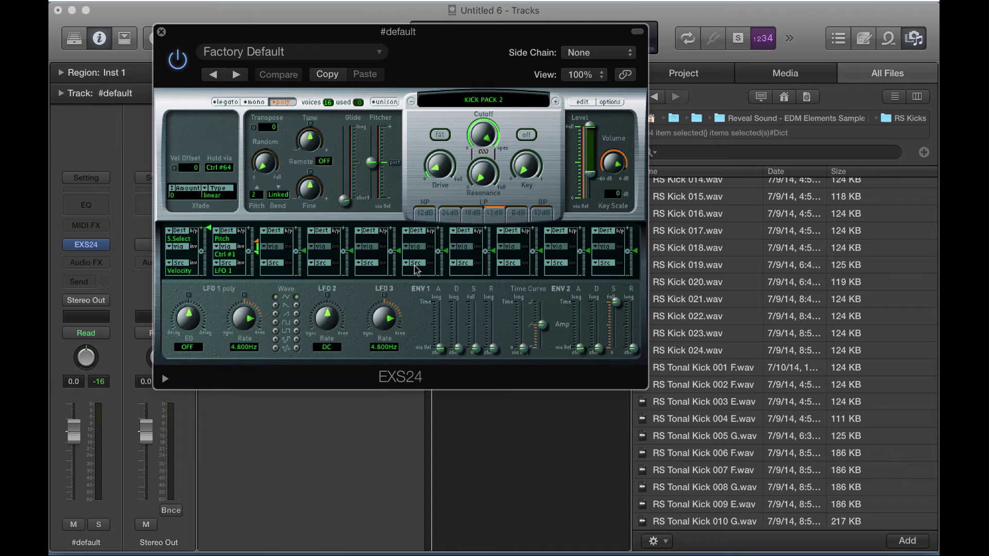
{"action": "left_click", "coordinate": [159, 32]}
{"action": "left_click", "coordinate": [903, 36]}
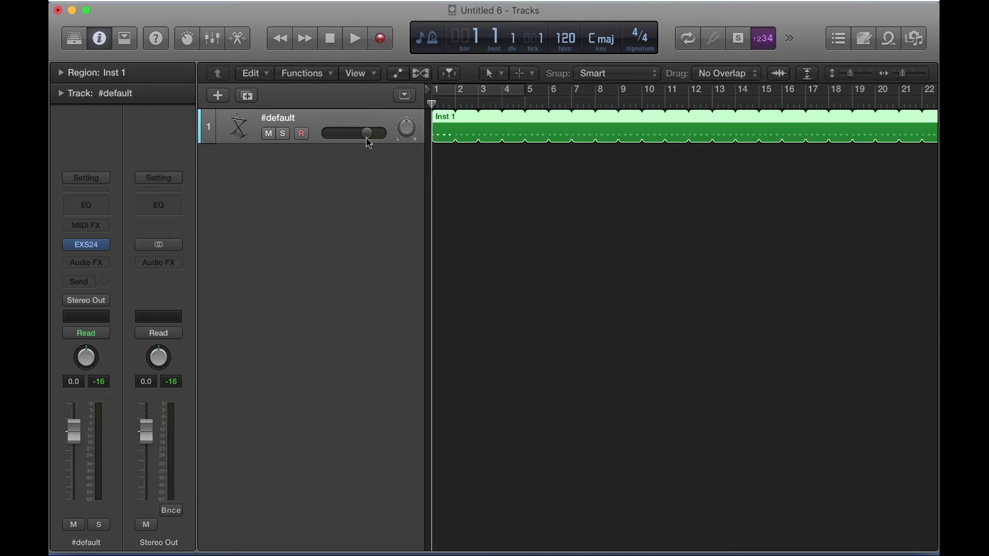
Play the pattern while raising the Inst 1 region's Transpose to +12, then stop
{"action": "key", "text": "space"}
{"action": "left_click", "coordinate": [60, 74]}
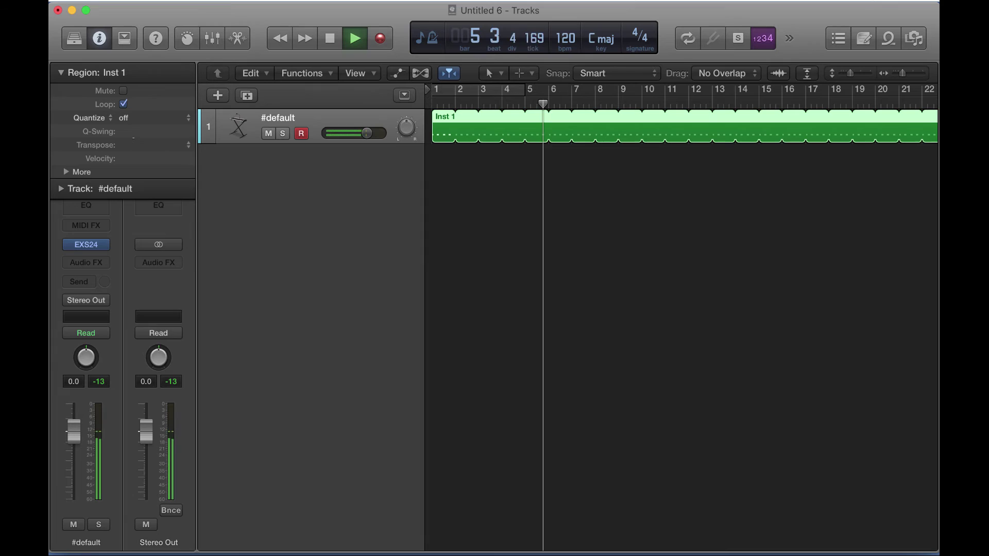
{"action": "left_click_drag", "start_coordinate": [126, 145], "coordinate": [136, 103]}
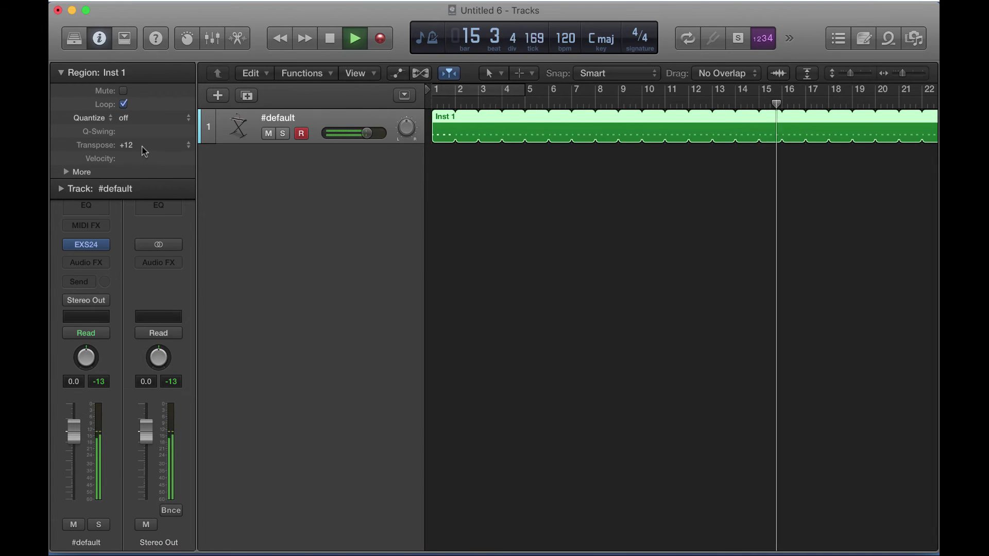
{"action": "key", "text": "space"}
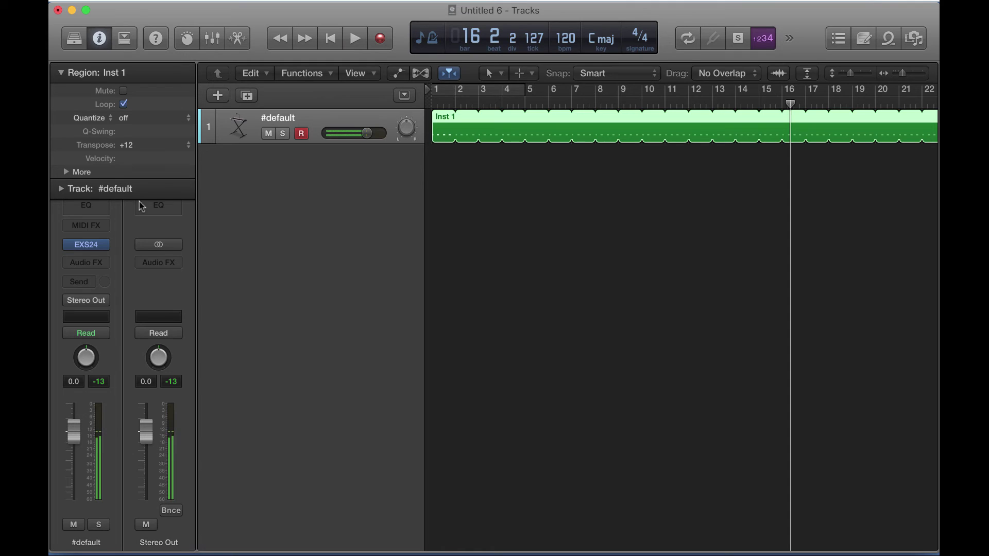
Reopen the KICK PACK 2 instrument editor alongside the file browser
{"action": "left_click", "coordinate": [87, 246]}
{"action": "left_click", "coordinate": [583, 105]}
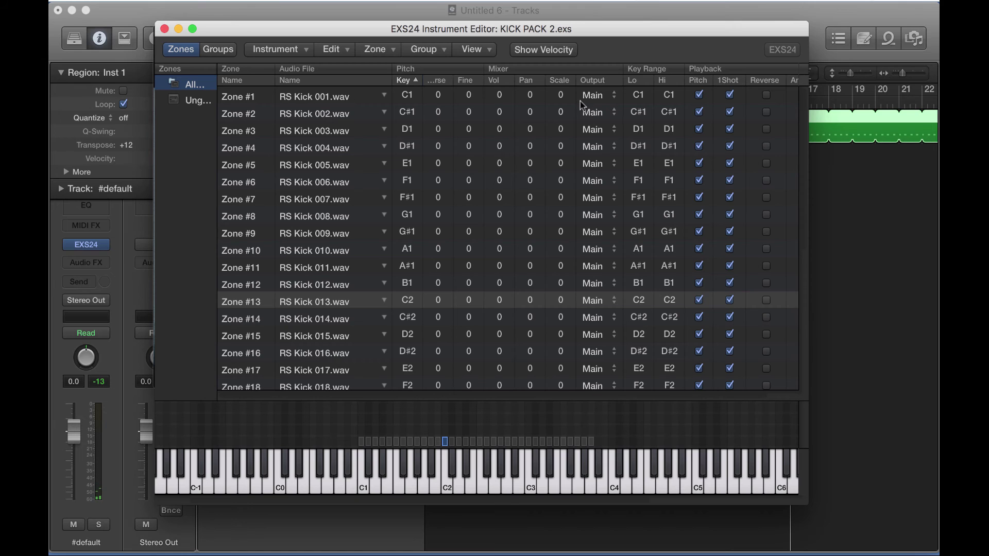
{"action": "left_click_drag", "start_coordinate": [791, 31], "coordinate": [691, 12]}
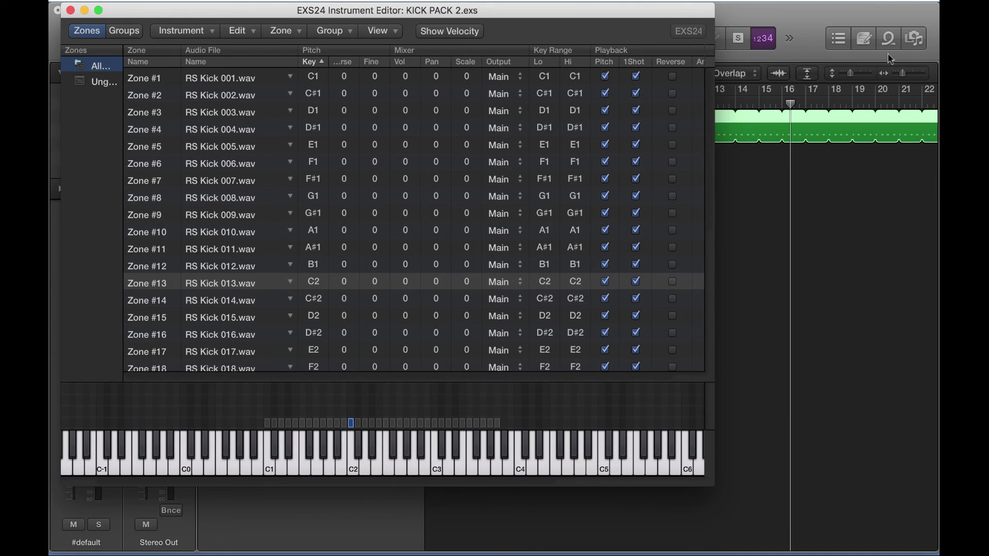
{"action": "left_click", "coordinate": [915, 38]}
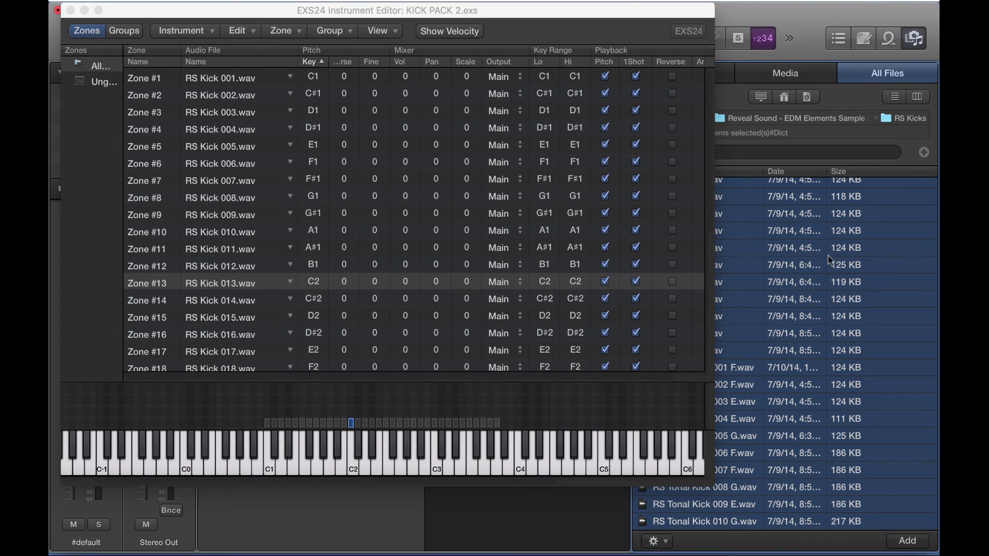
Drop RS Kick 023.wav onto F1 and delete the other zones
{"action": "left_click", "coordinate": [796, 265]}
{"action": "mouse_move", "coordinate": [798, 335]}
{"action": "left_mouse_down"}
{"action": "mouse_move", "coordinate": [381, 447]}
{"action": "mouse_move", "coordinate": [364, 464]}
{"action": "mouse_move", "coordinate": [404, 461]}
{"action": "mouse_move", "coordinate": [305, 461]}
{"action": "left_mouse_up"}
{"action": "left_click_drag", "start_coordinate": [511, 419], "coordinate": [249, 425]}
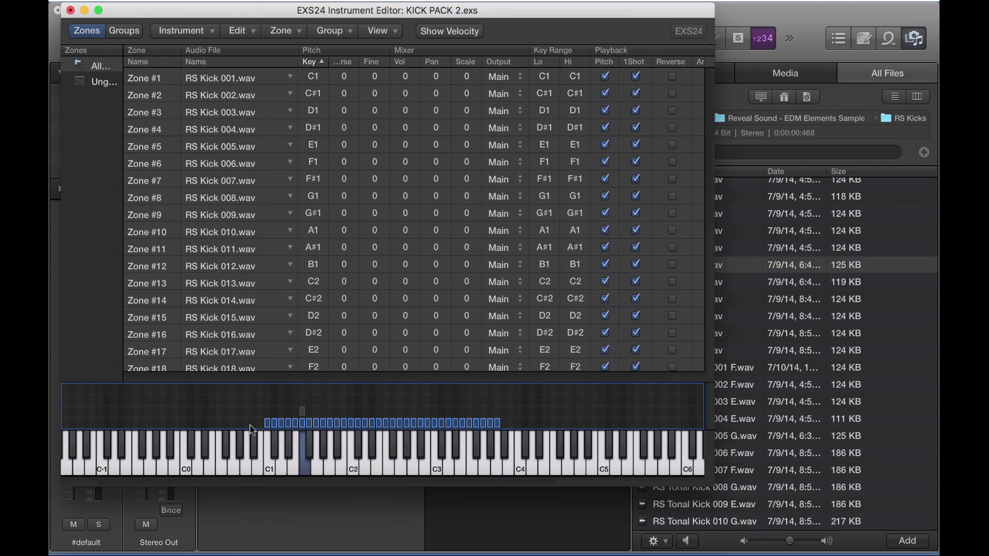
{"action": "key", "text": "Delete"}
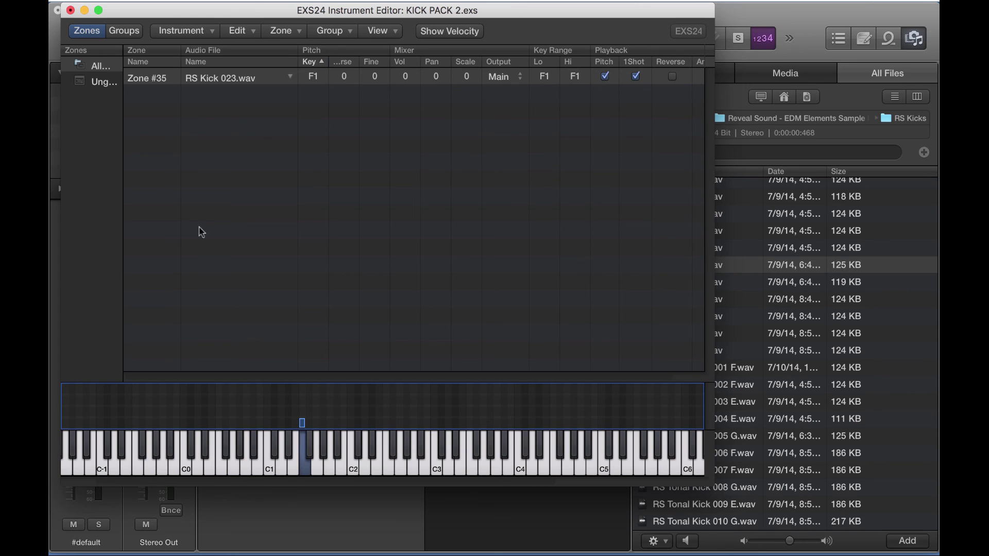
Close the instrument editor, choosing Don't Save for the KICK PACK 2 zone changes
{"action": "left_click", "coordinate": [71, 11]}
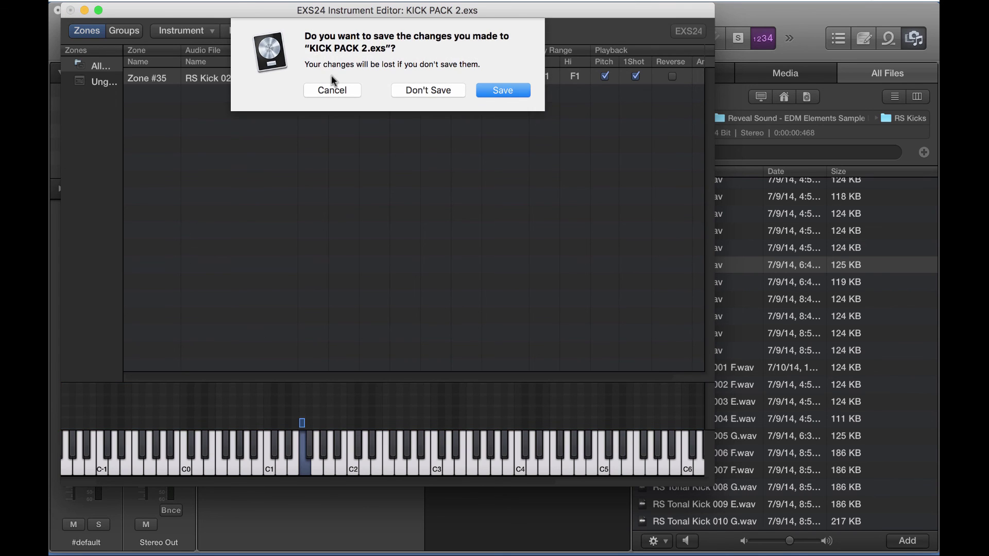
{"action": "left_click", "coordinate": [416, 92]}
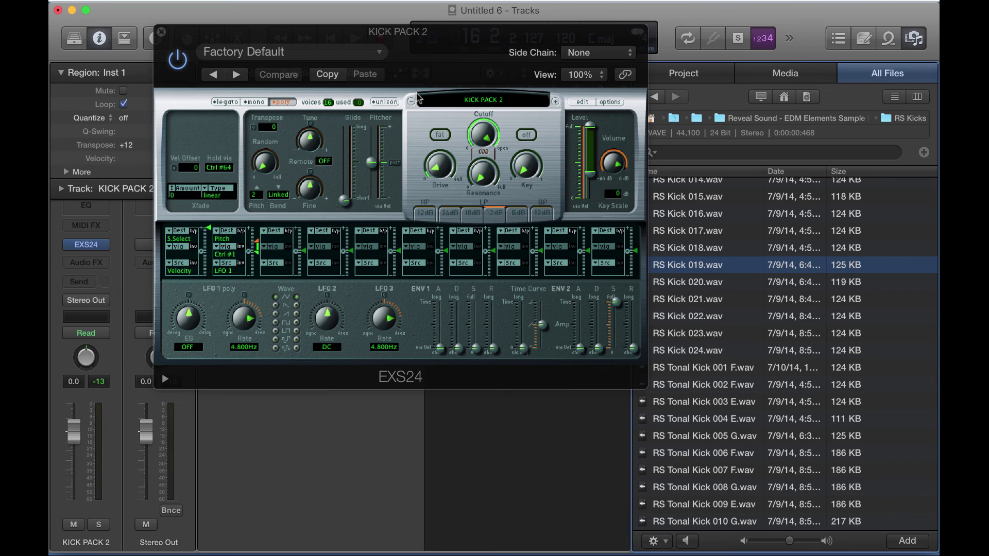